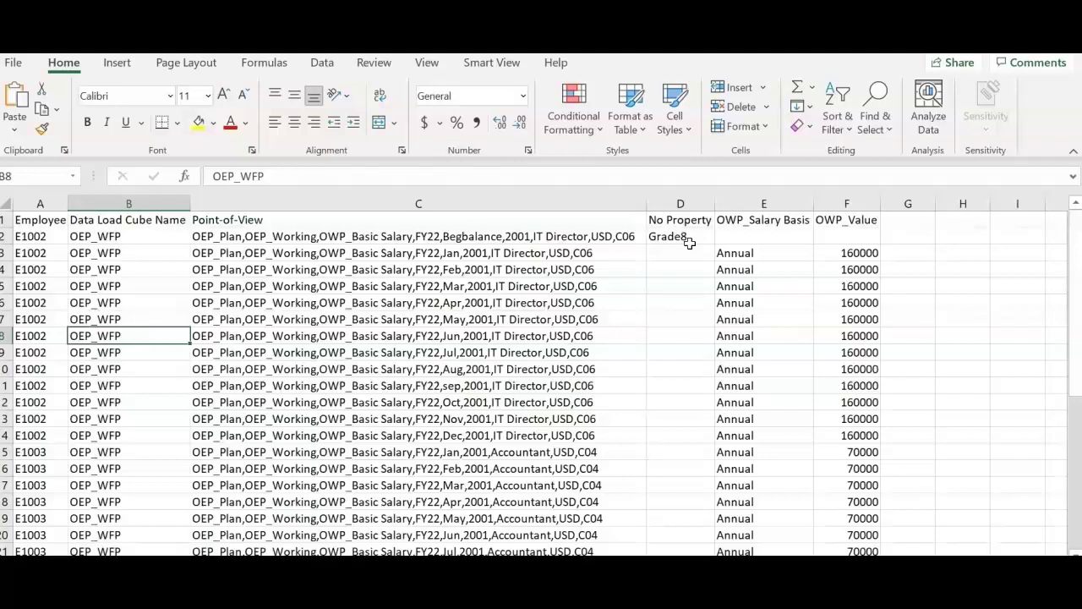
# Review E1002's Begbalance row, comparing its point-of-view with the Jan row and checking Grade8.
pyautogui.click(34, 237)
pyautogui.click(235, 237)
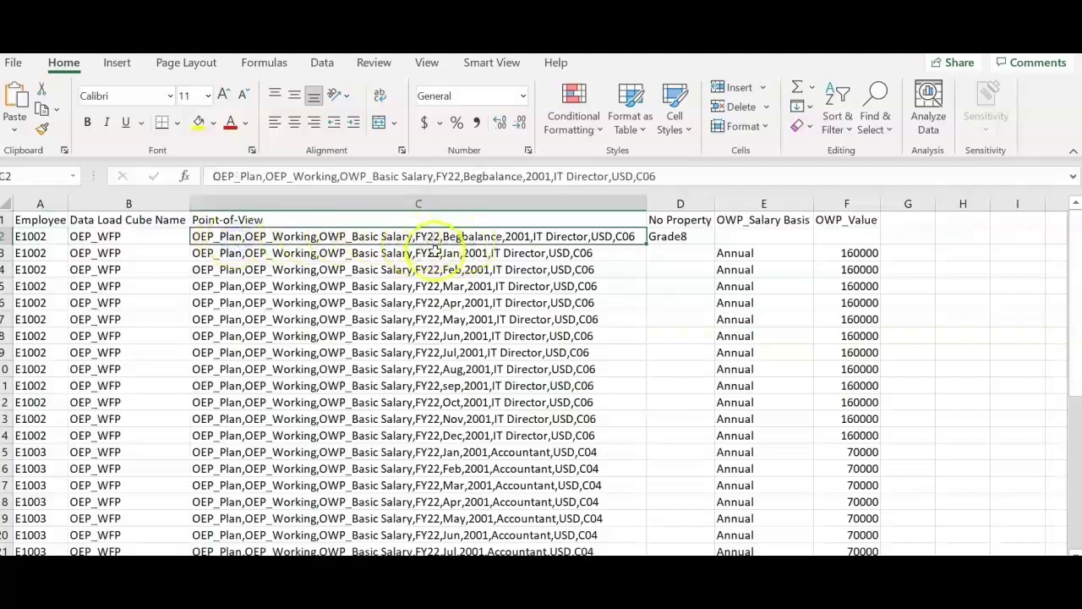
pyautogui.click(434, 254)
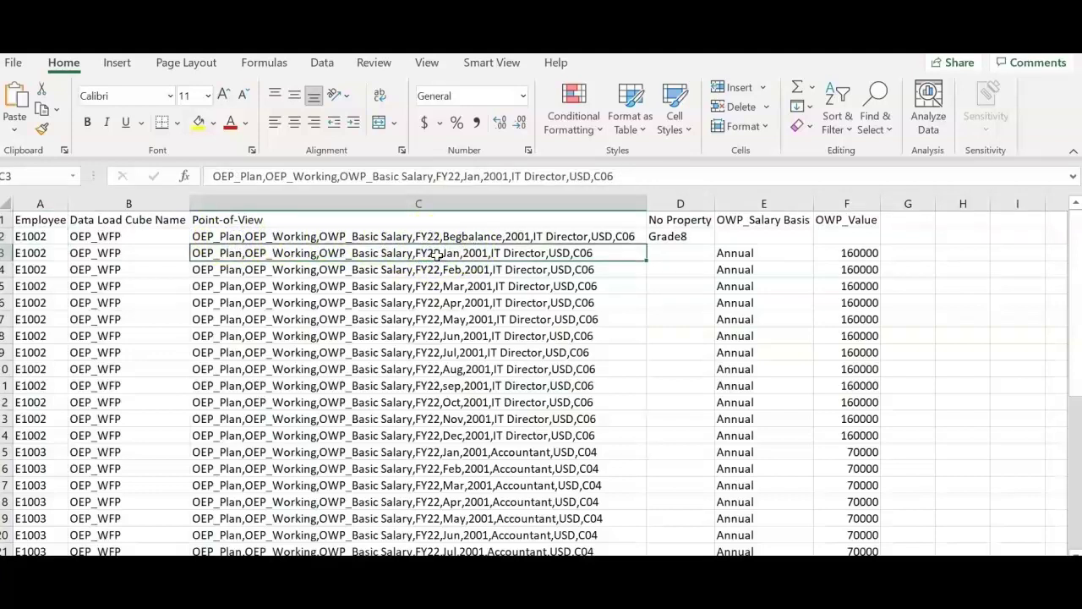
pyautogui.click(450, 238)
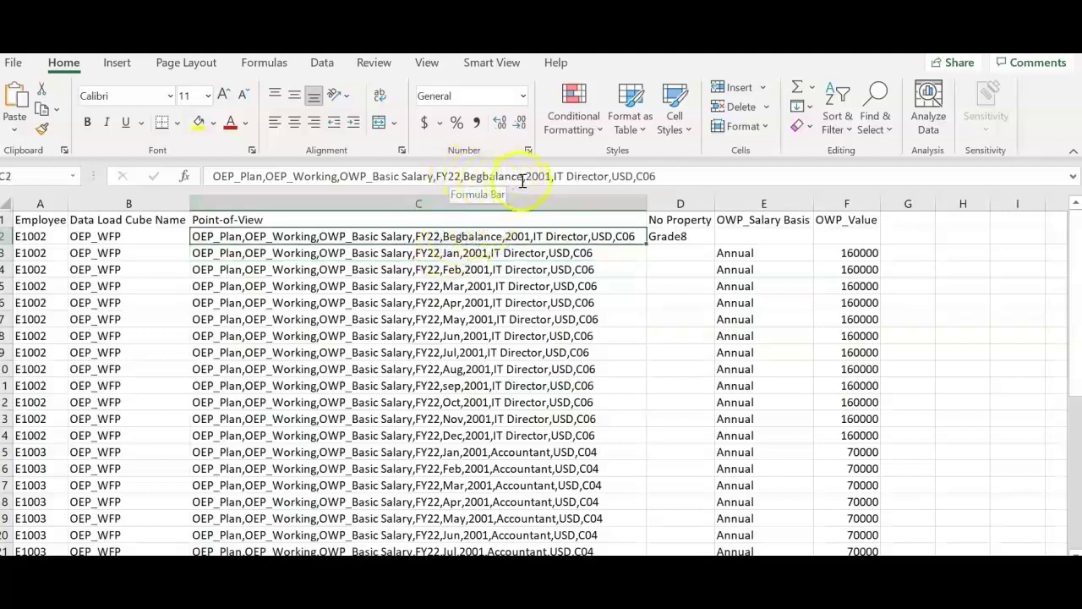
pyautogui.click(684, 225)
pyautogui.click(677, 240)
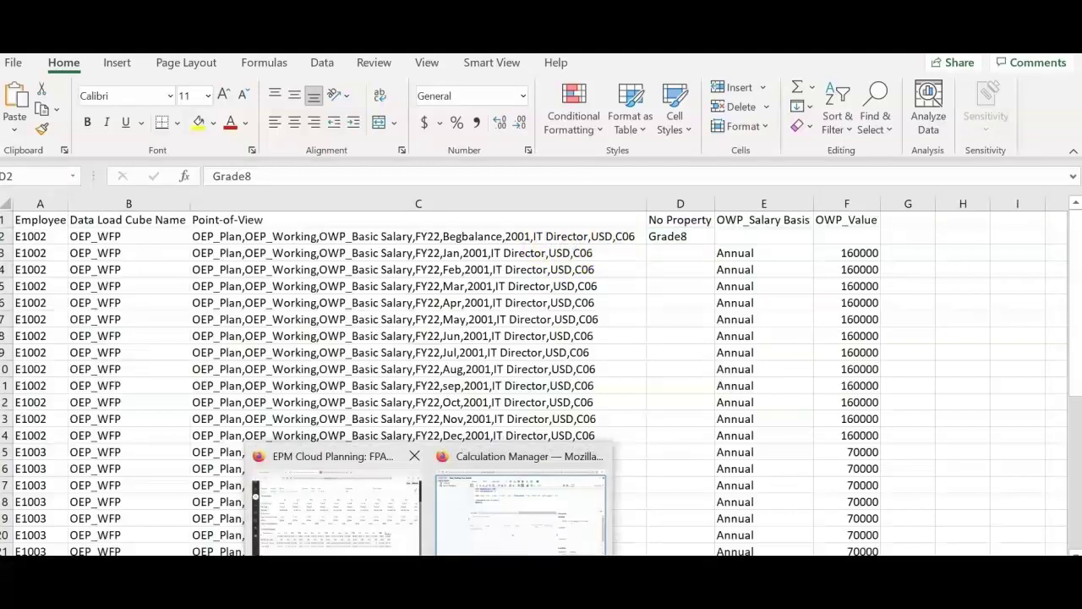
# Check the EPM employee form, then select Begbalance row 2 and compare it with the Feb row.
pyautogui.click(357, 545)
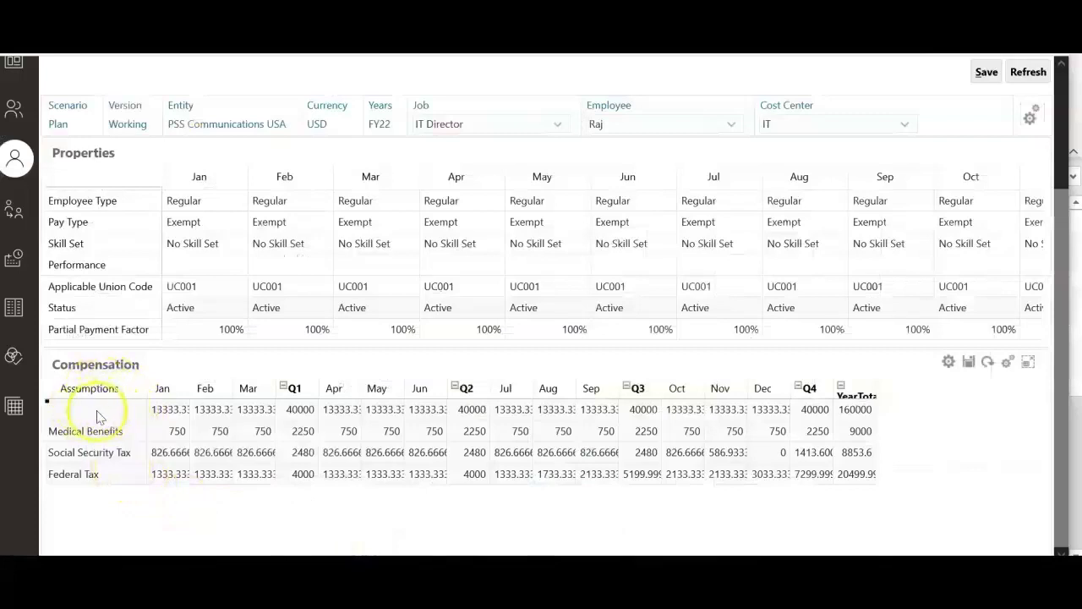
pyautogui.click(564, 549)
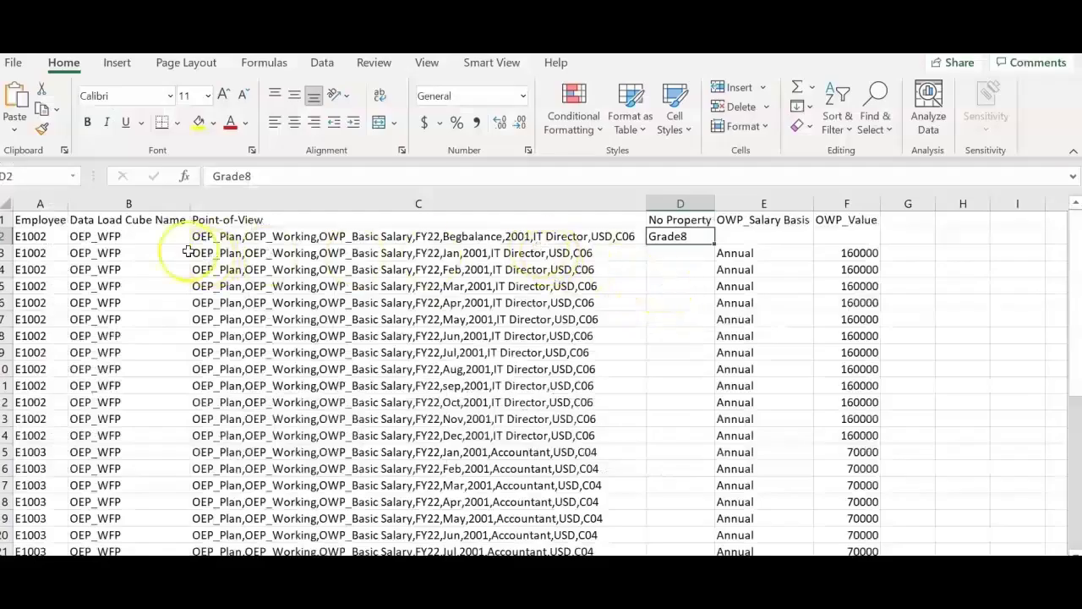
pyautogui.click(5, 237)
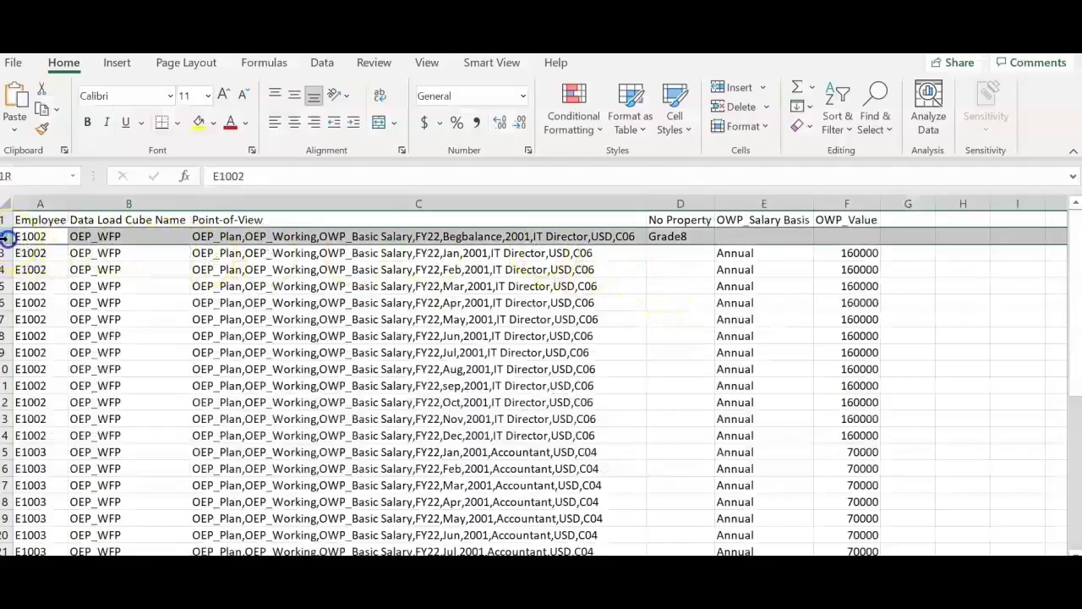
pyautogui.click(427, 269)
pyautogui.click(478, 238)
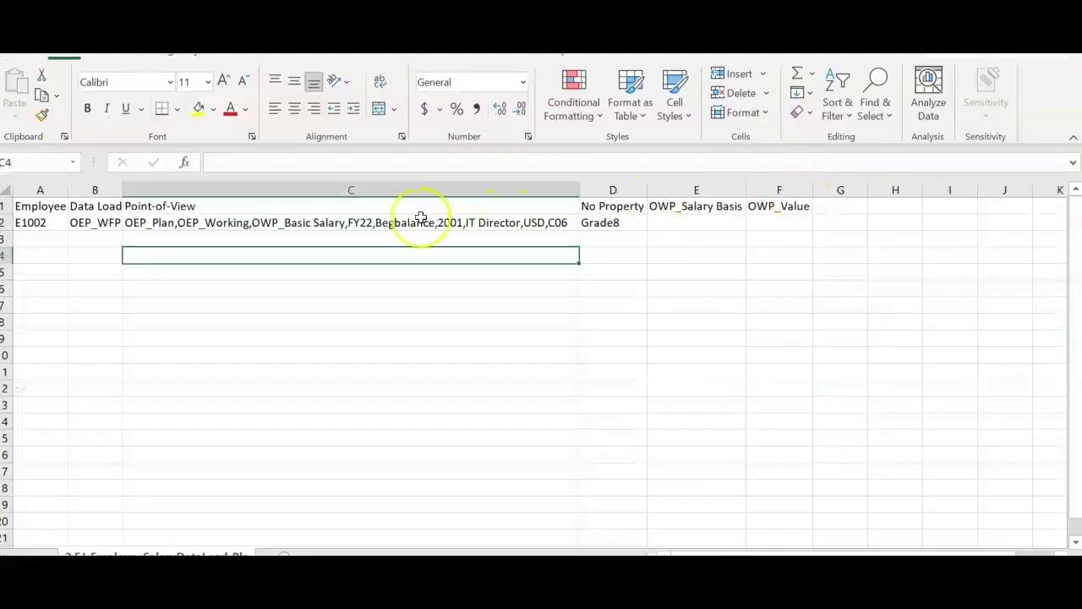
# Verify the Begbalance row's point-of-view, employee E1002 and cube OEP_WFP.
pyautogui.click(353, 222)
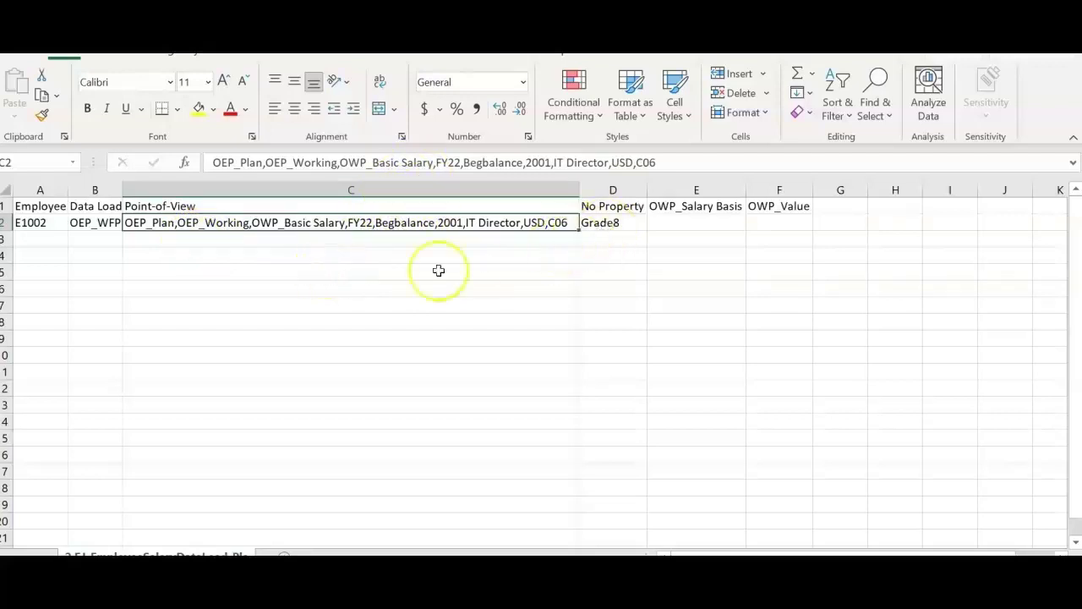
pyautogui.click(36, 223)
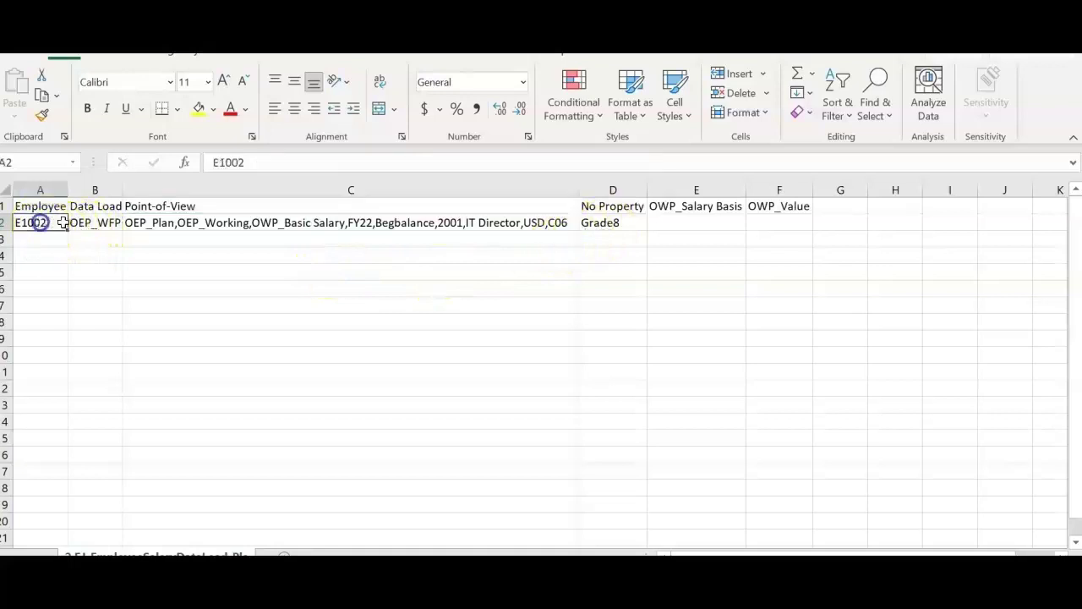
pyautogui.click(82, 223)
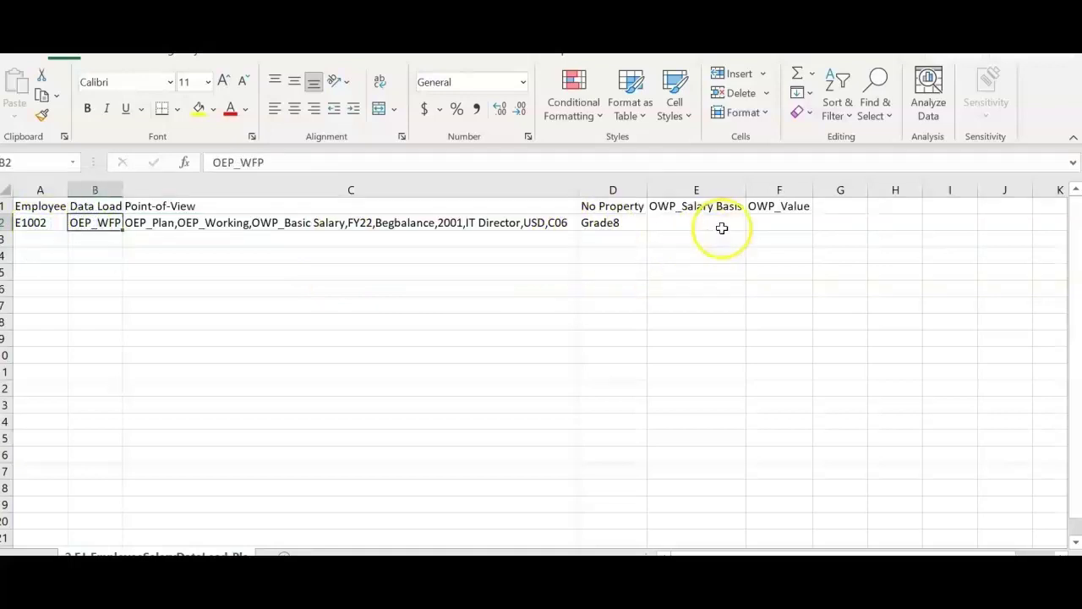
# Confirm OWP_Salary Basis and OWP_Value are blank, then bring up the application's Actions list in EPM.
pyautogui.click(703, 207)
pyautogui.moveTo(702, 207); pyautogui.dragTo(775, 218)
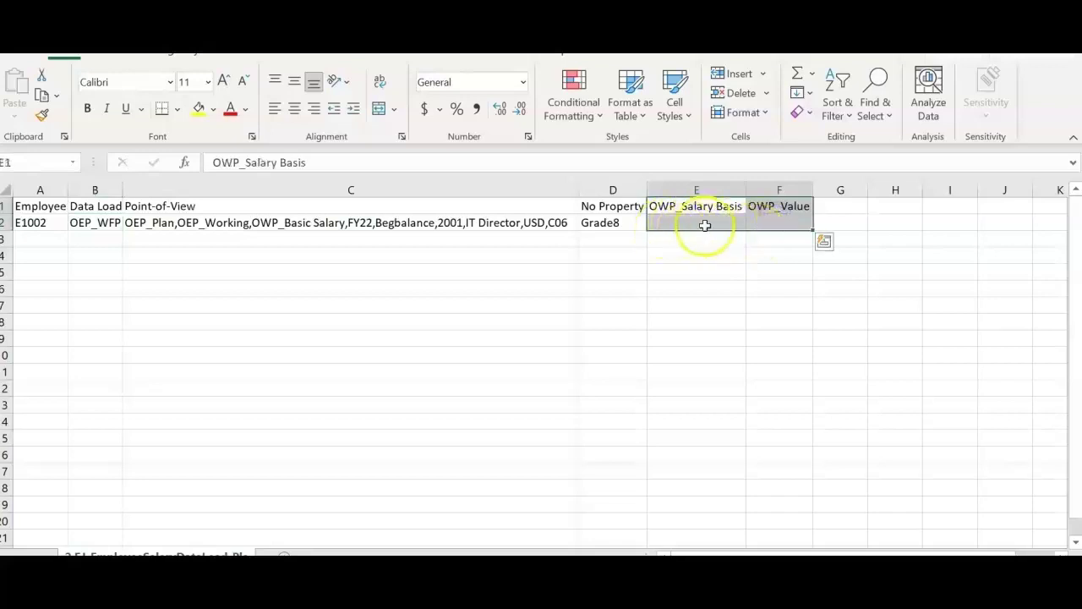
pyautogui.click(779, 224)
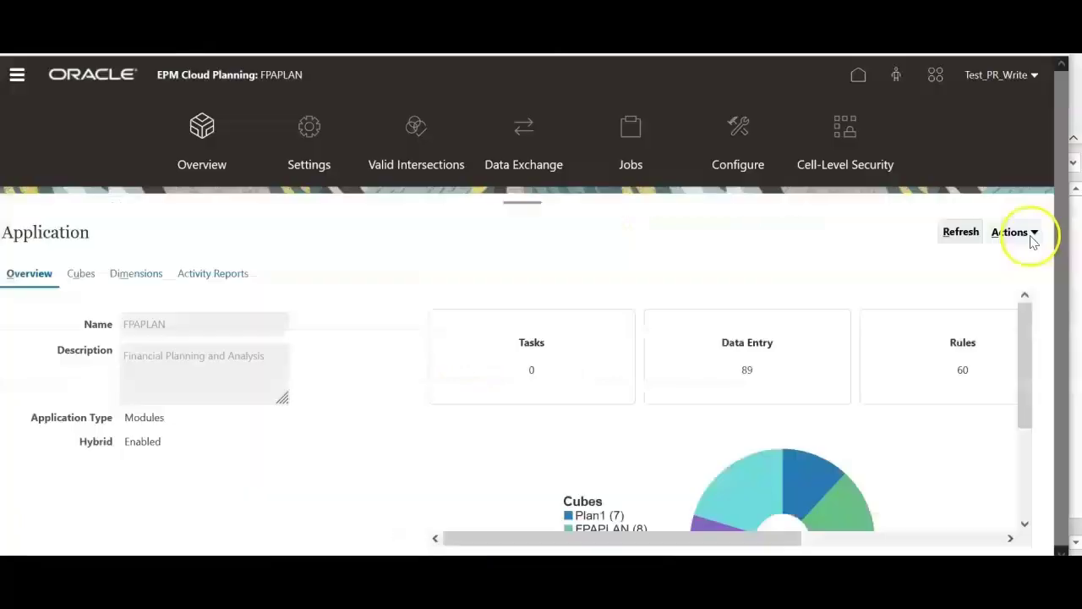
pyautogui.click(1029, 233)
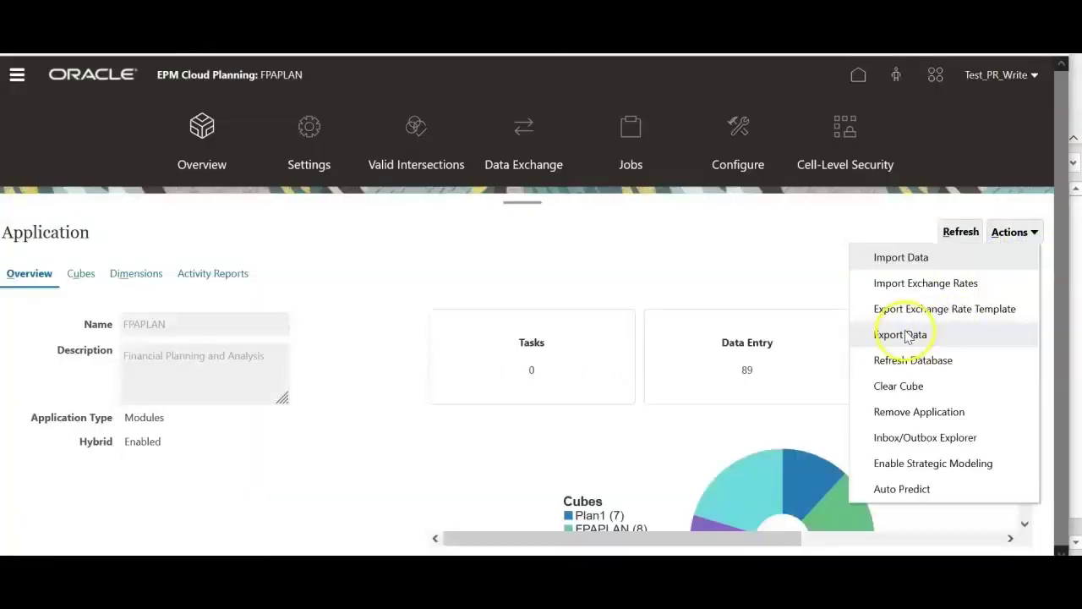
# Import 2.EJ_EmployeeSalaryDataLoad_Plan_v1.csv as a new data import, then close the import windows.
pyautogui.click(901, 257)
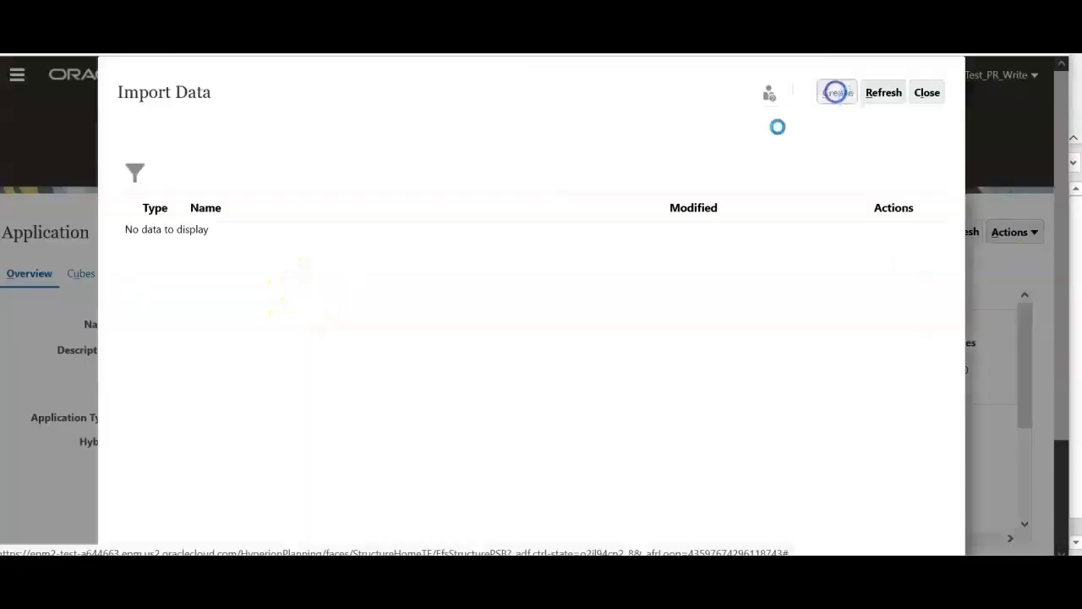
pyautogui.click(835, 92)
pyautogui.click(259, 276)
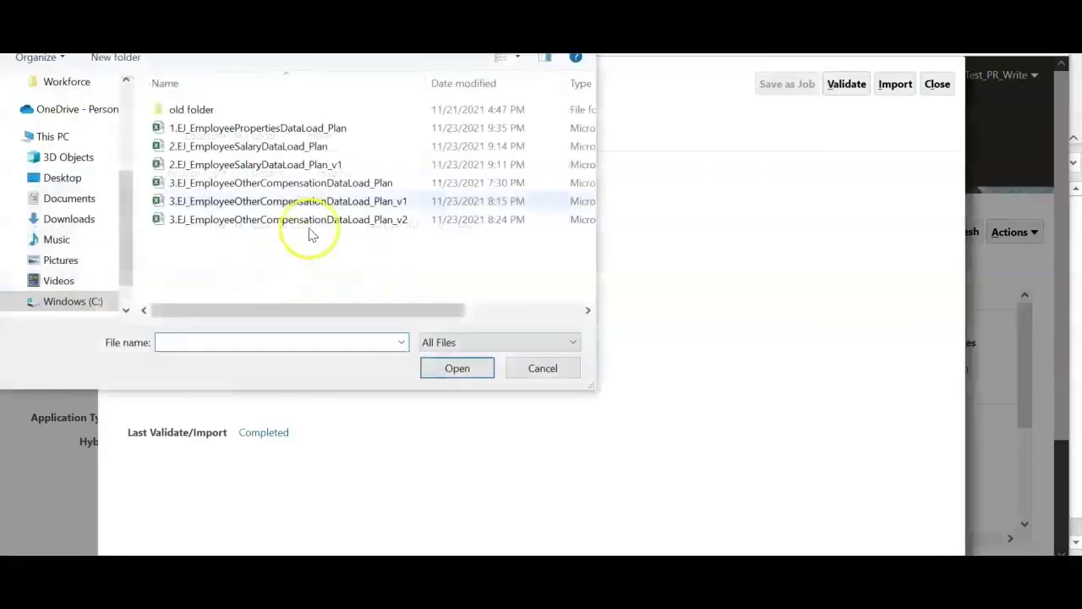
pyautogui.doubleClick(326, 164)
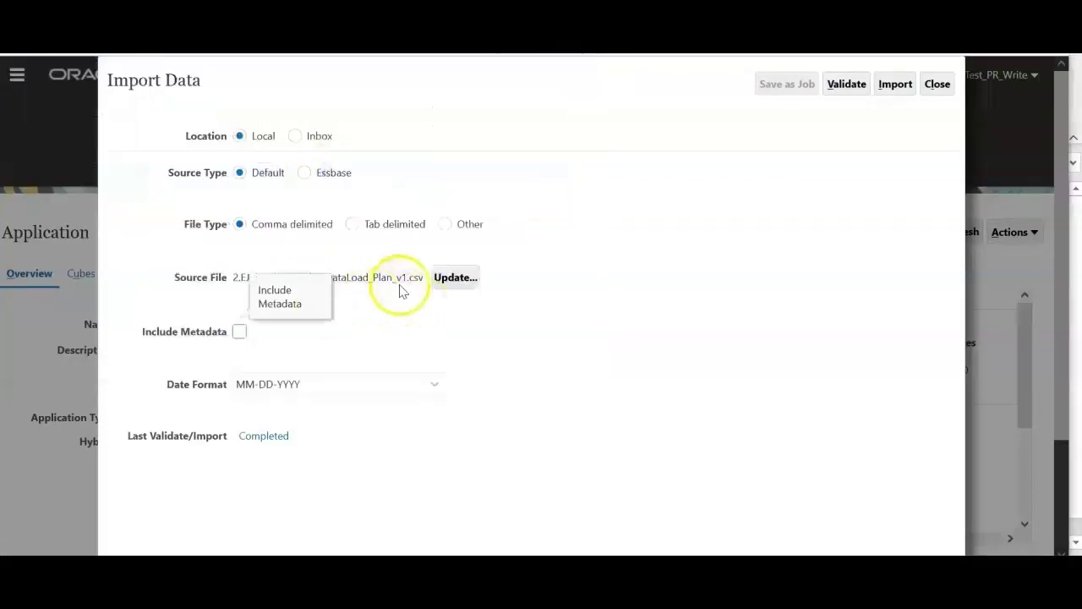
pyautogui.click(894, 85)
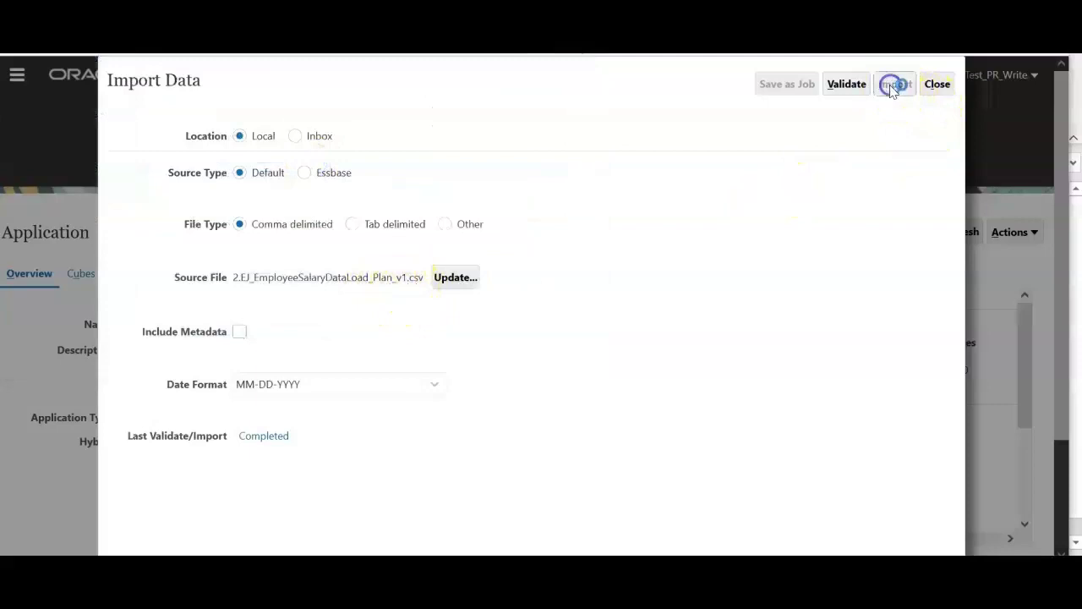
pyautogui.click(629, 220)
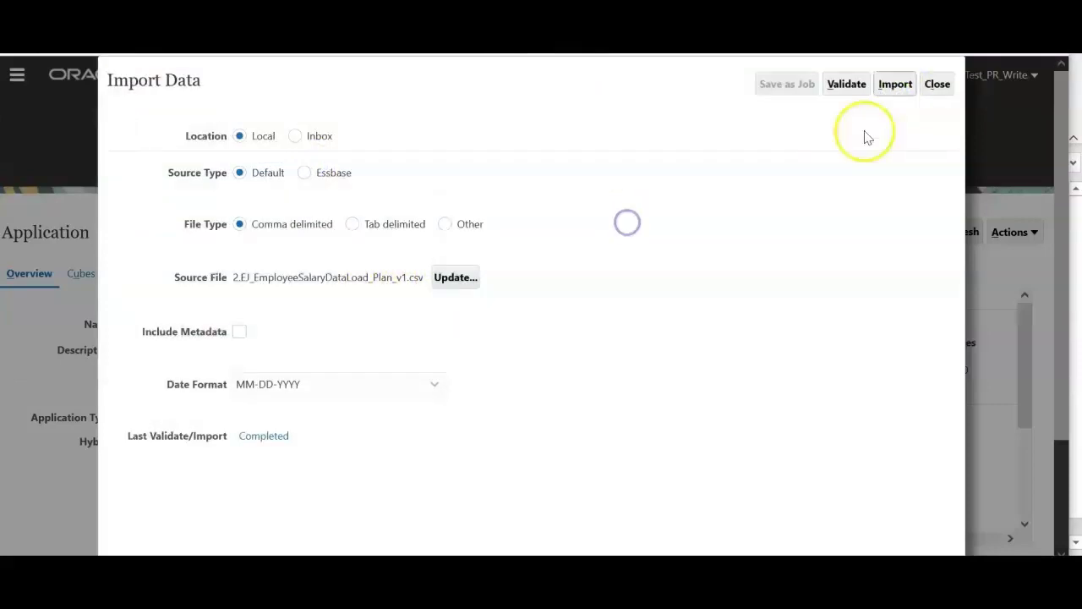
pyautogui.click(936, 85)
pyautogui.click(926, 87)
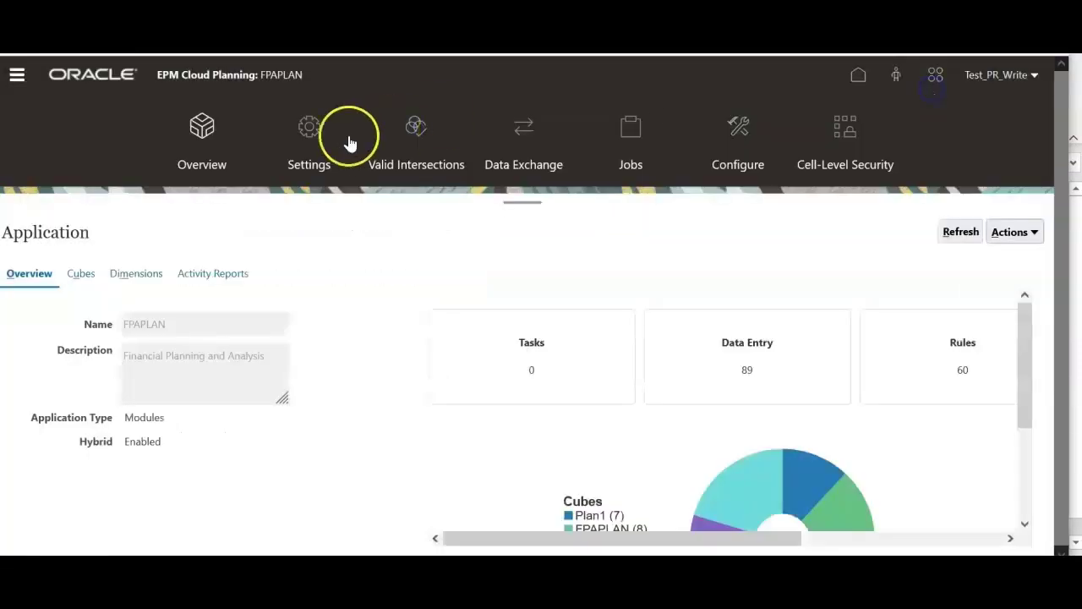
# Open Workforce > Compensation Planning and scroll Employee Details down to the compensation assumptions.
pyautogui.click(17, 78)
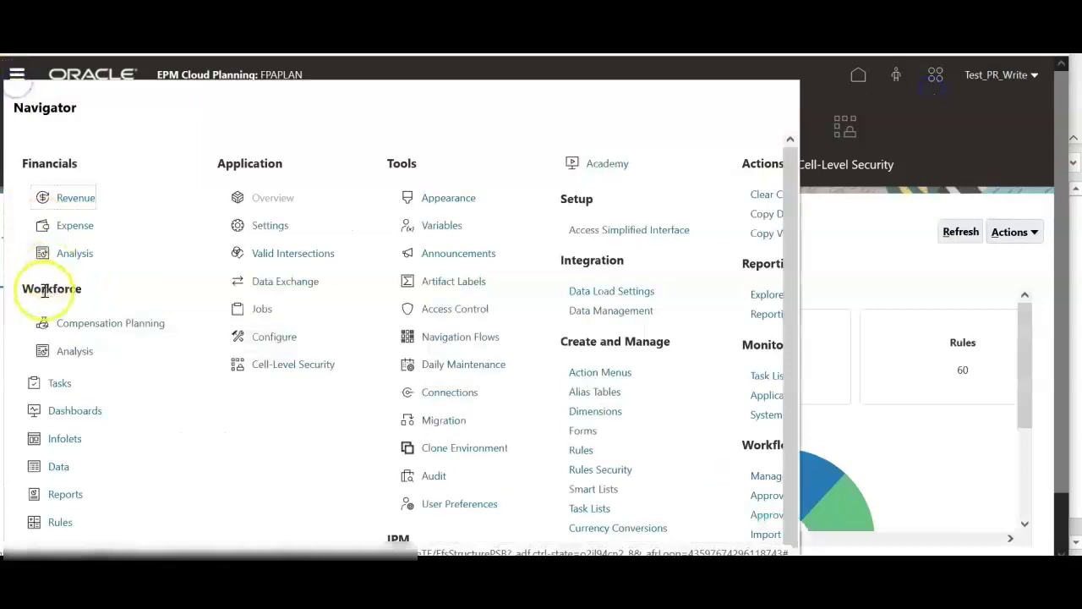
pyautogui.click(84, 325)
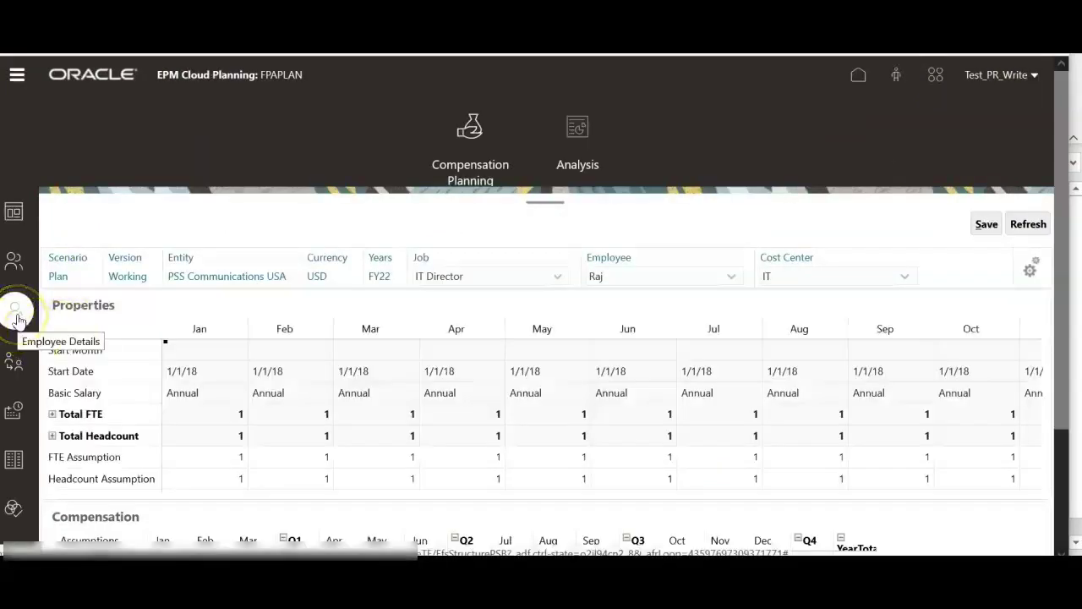
pyautogui.click(17, 314)
pyautogui.scroll(-3, 431, 363)
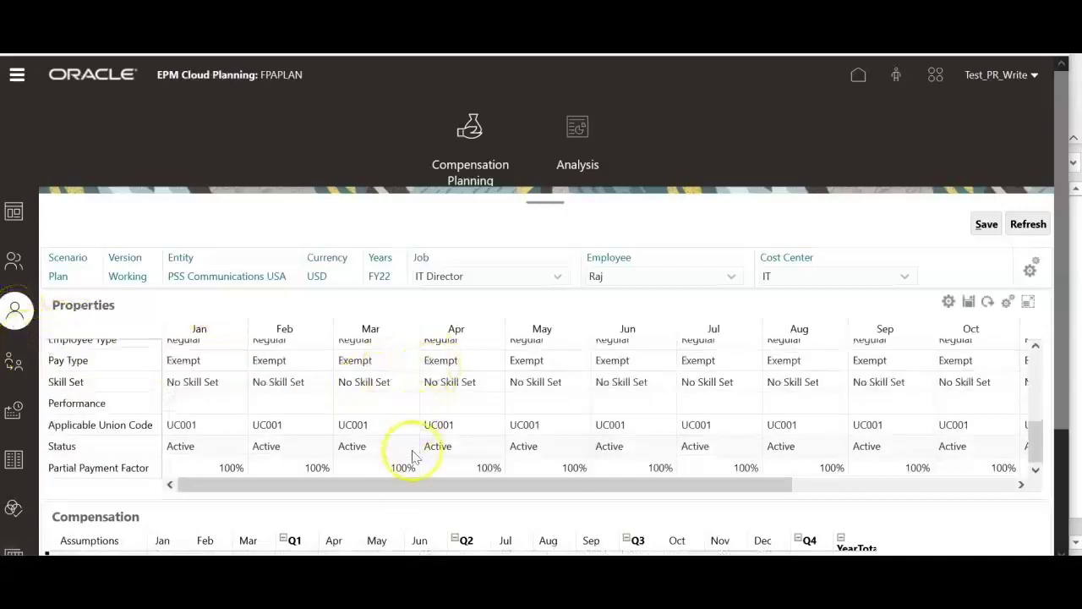
pyautogui.scroll(-1, 386, 502)
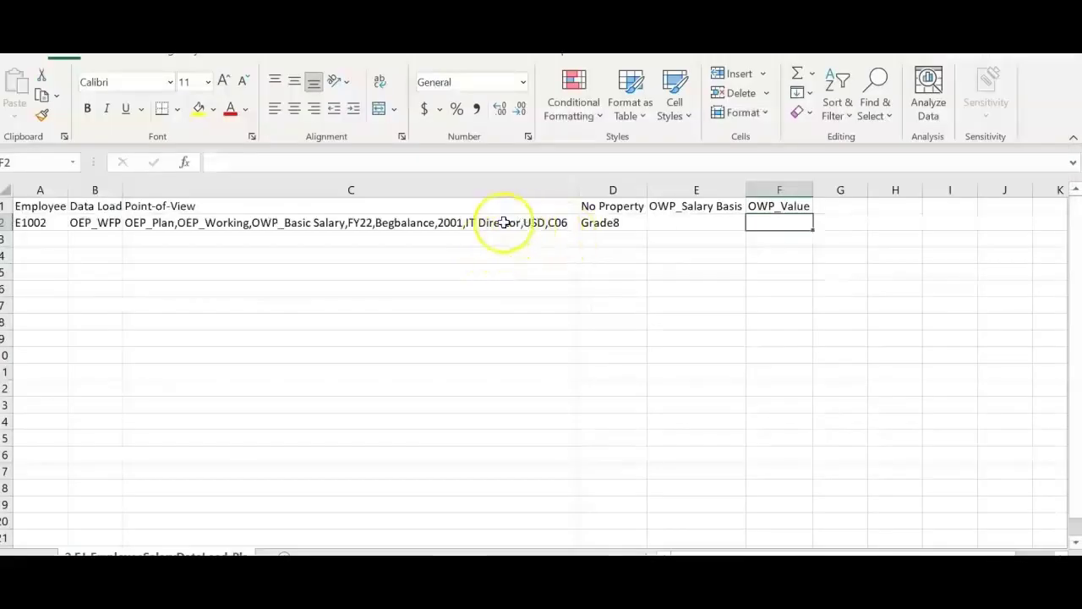
pyautogui.click(504, 223)
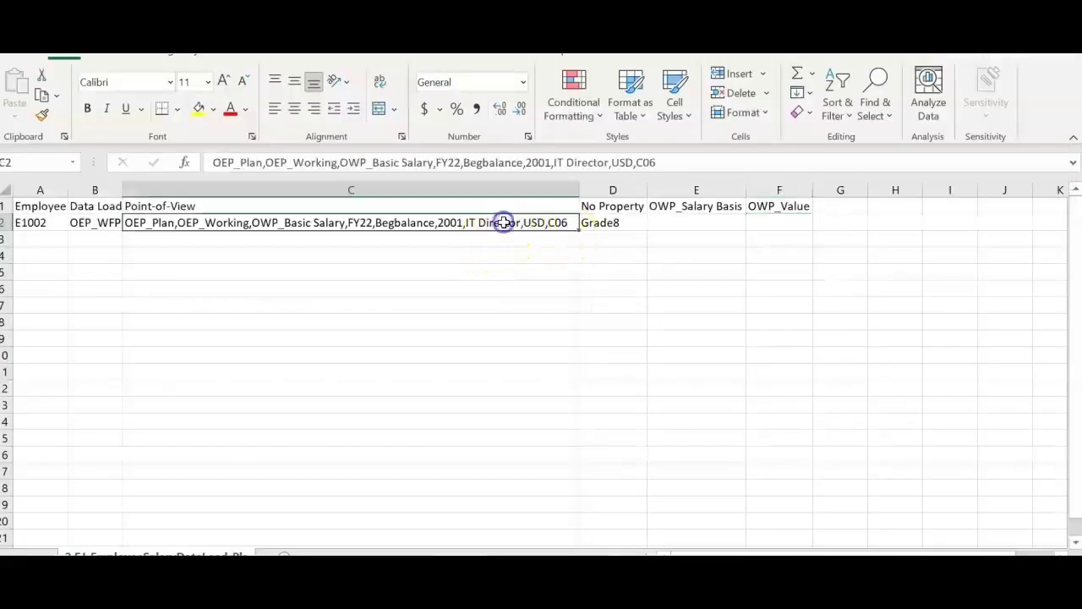
pyautogui.click(31, 222)
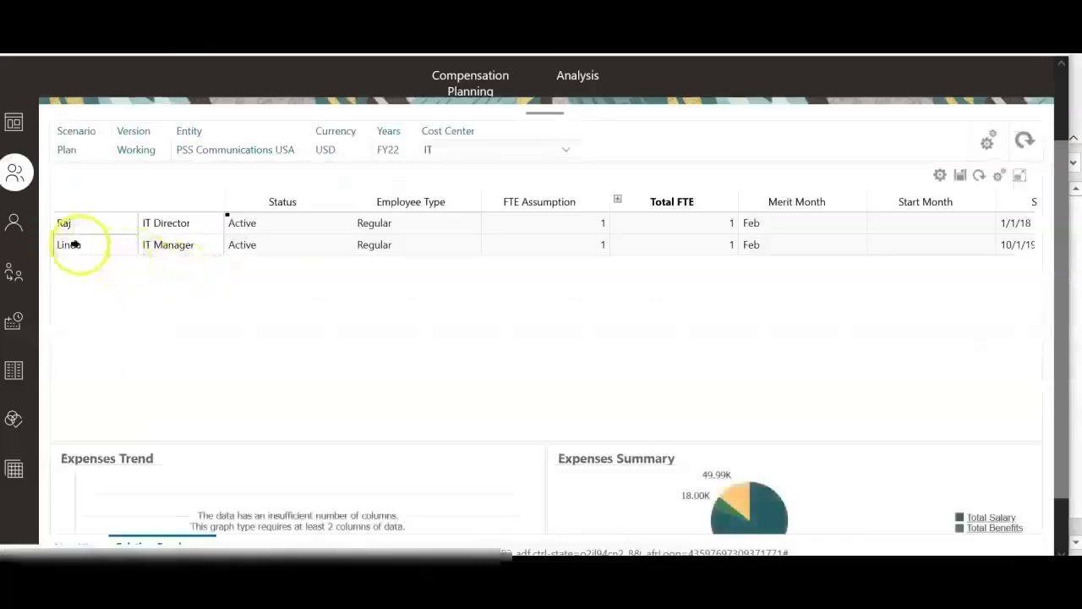
# Show Employee Details for the IT Manager, with Job and Employee both set to IT Manager.
pyautogui.click(63, 244)
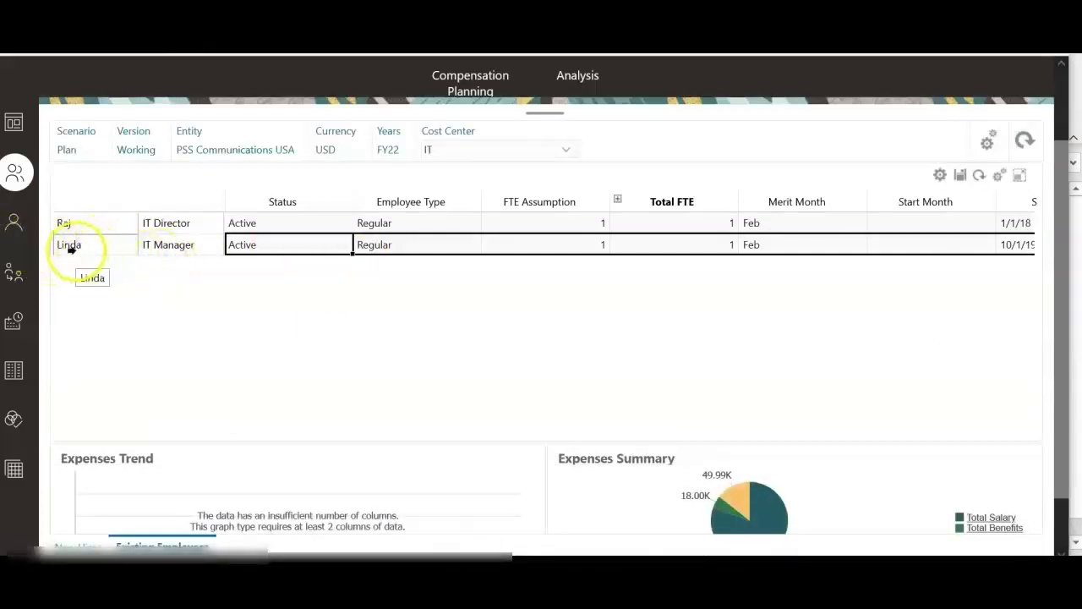
pyautogui.click(17, 228)
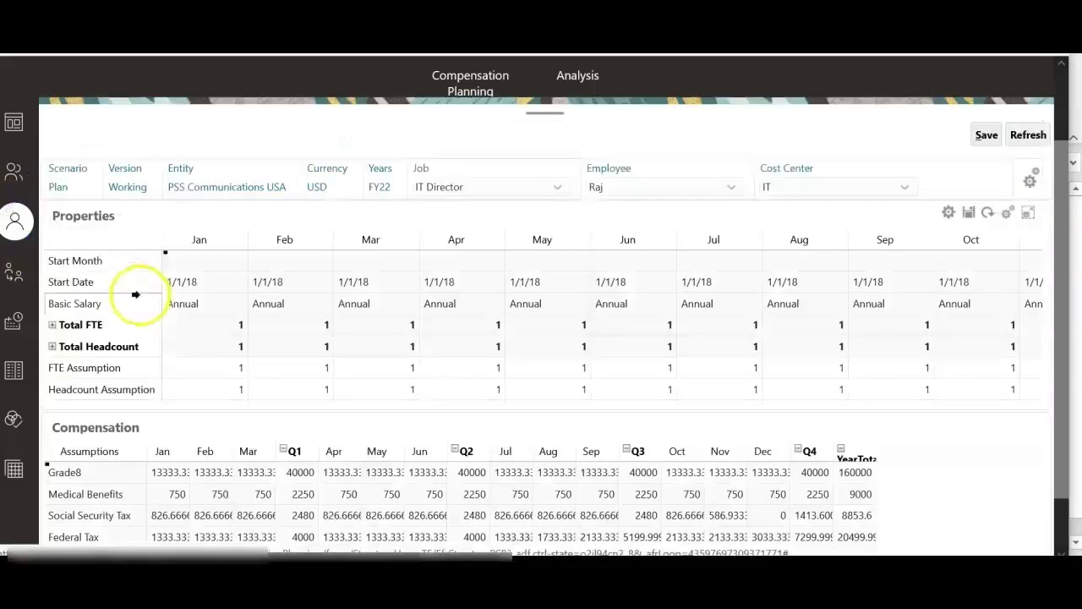
pyautogui.click(470, 189)
pyautogui.click(454, 377)
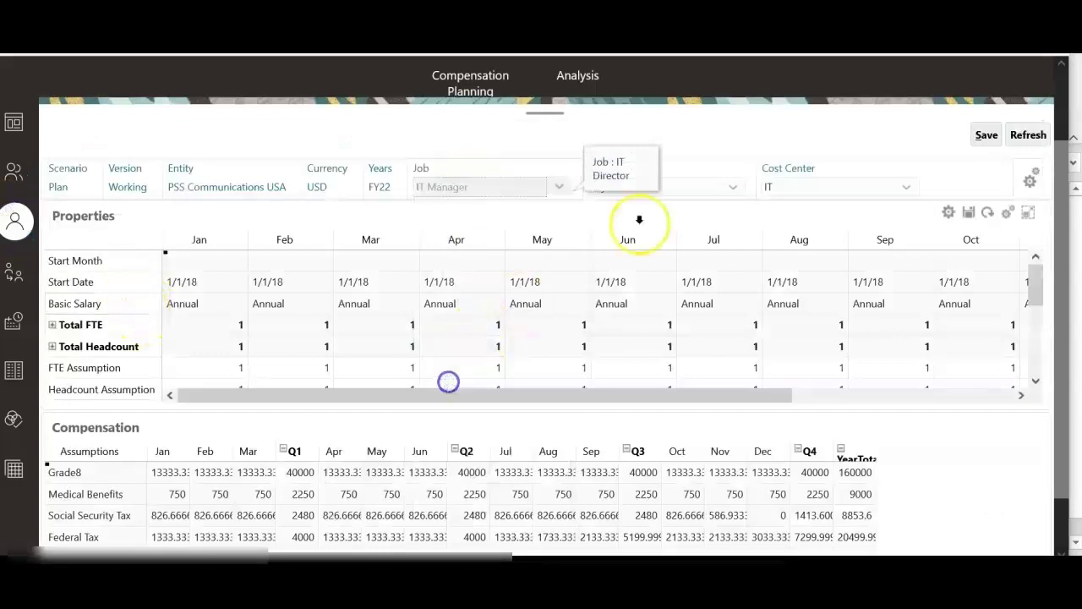
pyautogui.click(670, 193)
pyautogui.click(606, 354)
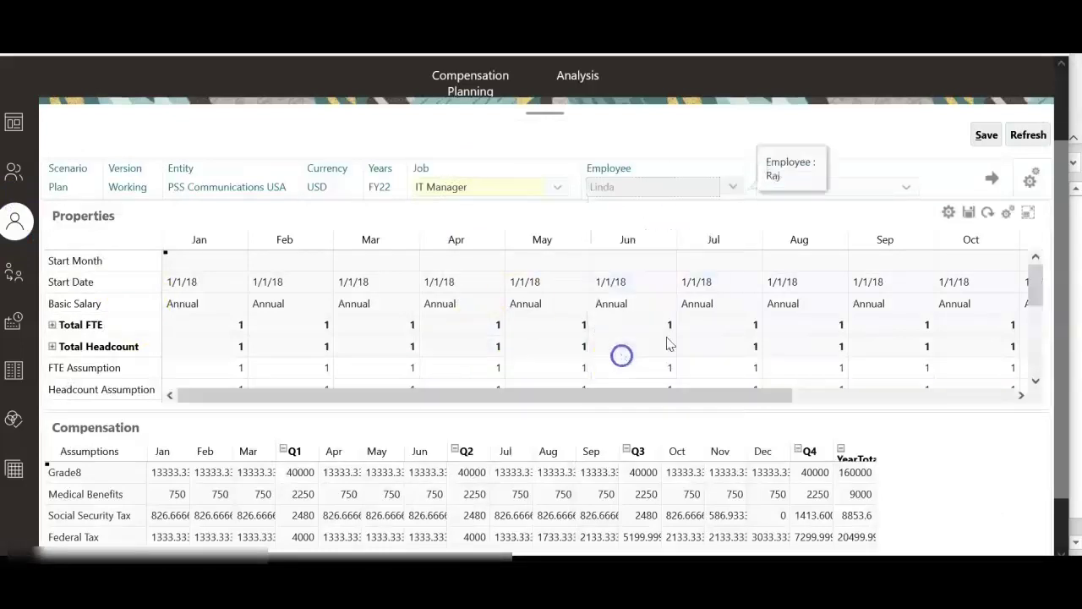
pyautogui.click(991, 179)
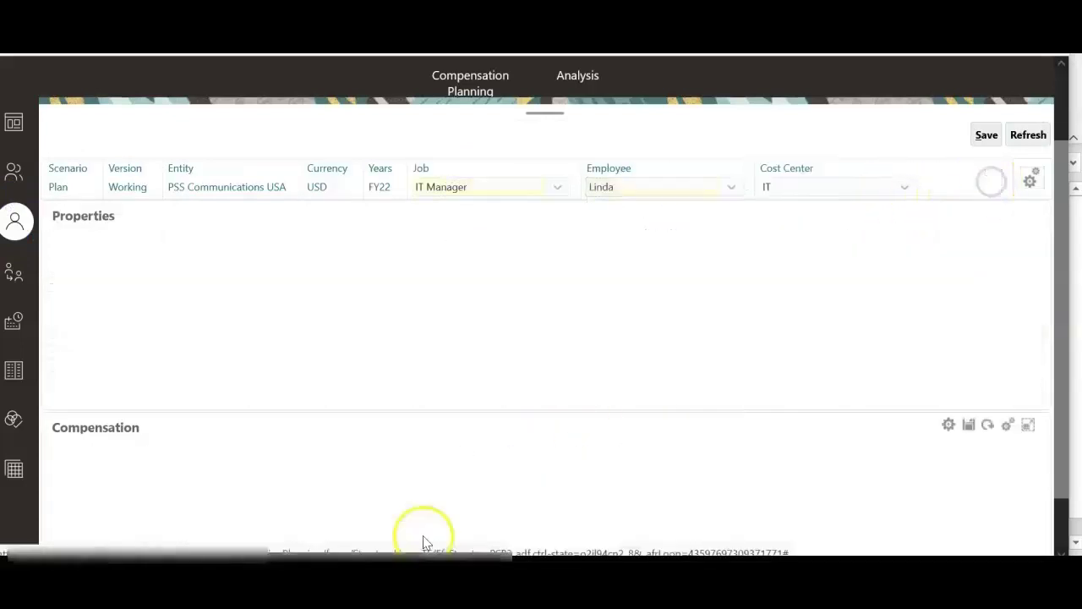
pyautogui.scroll(-1, 113, 521)
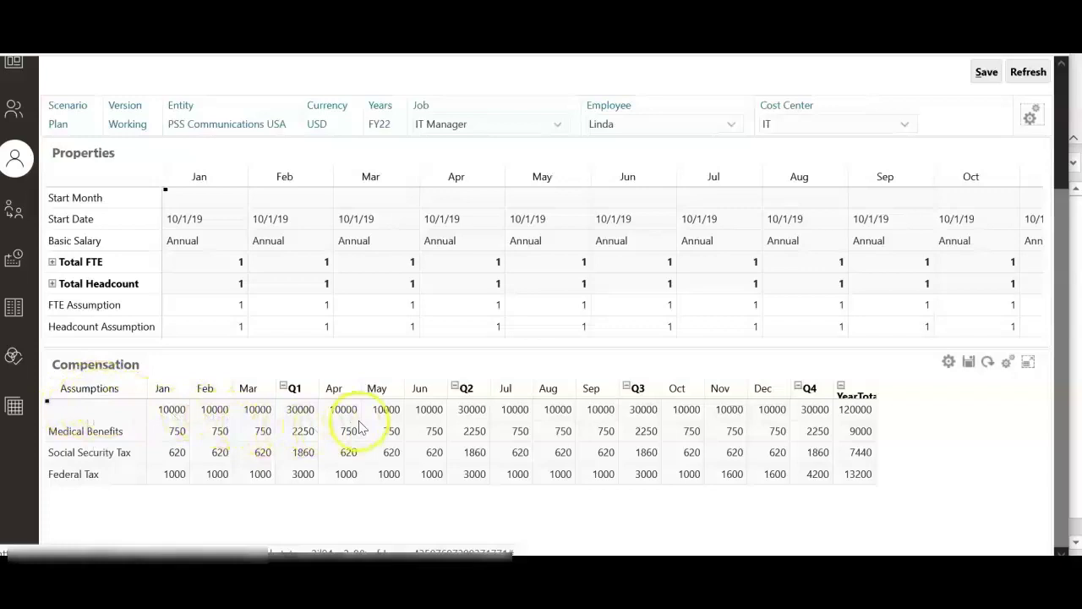
pyautogui.moveTo(863, 417)
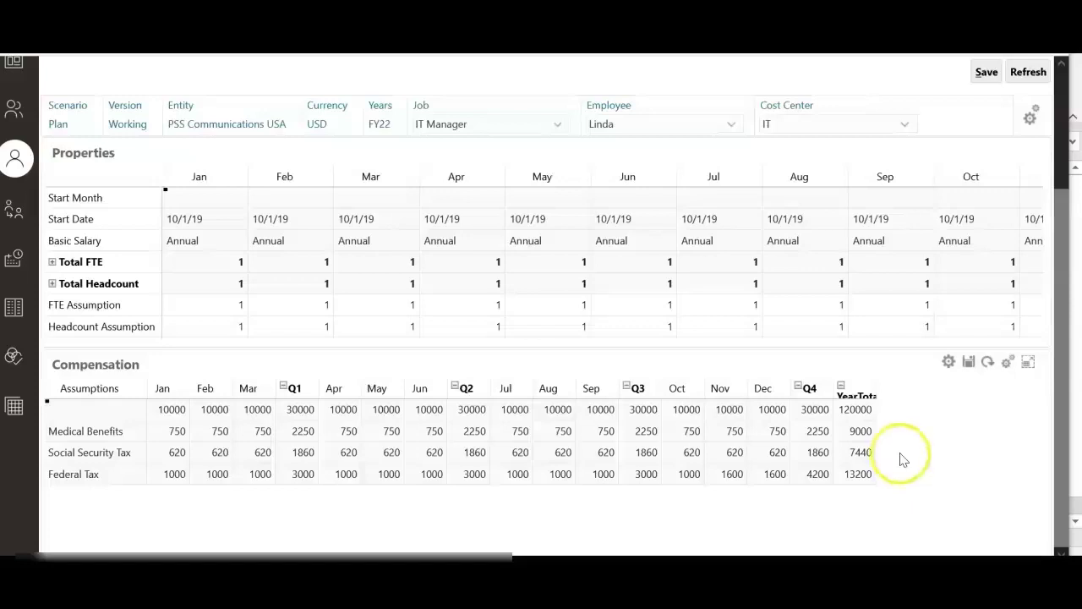
pyautogui.moveTo(871, 417)
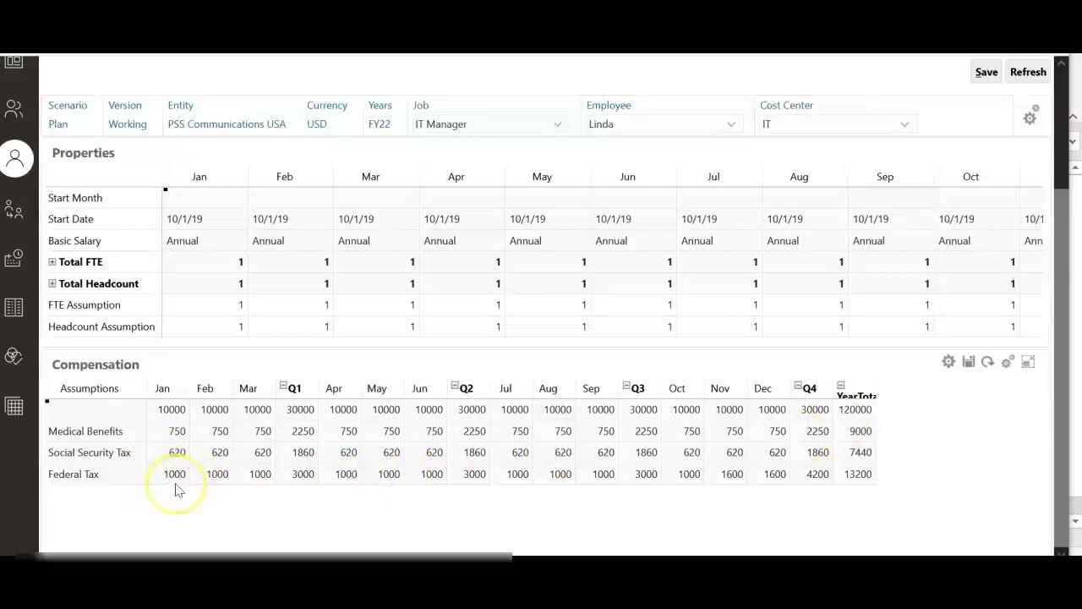
pyautogui.moveTo(177, 489)
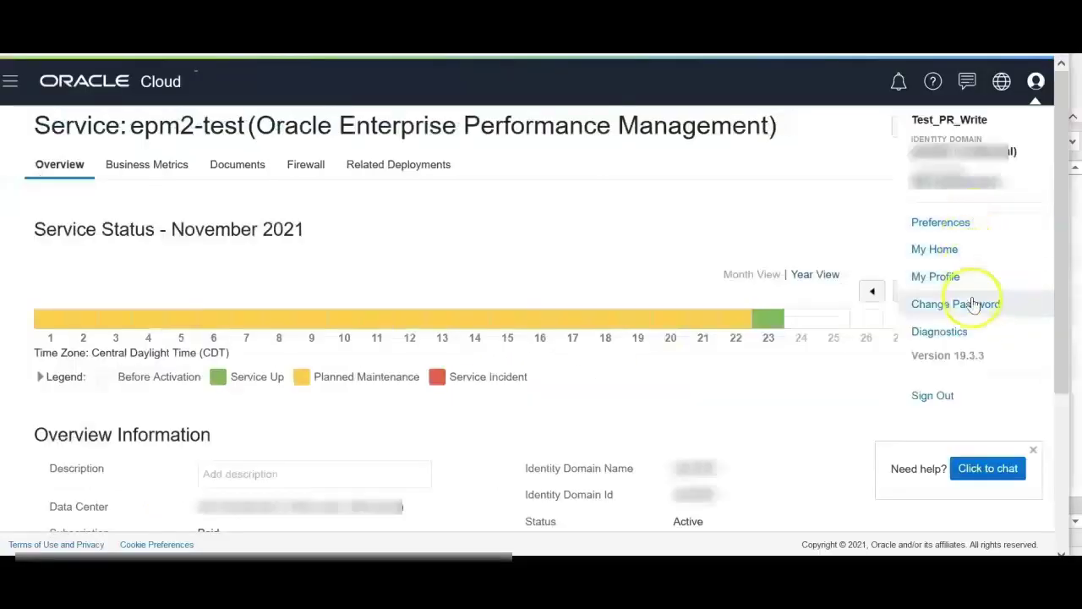